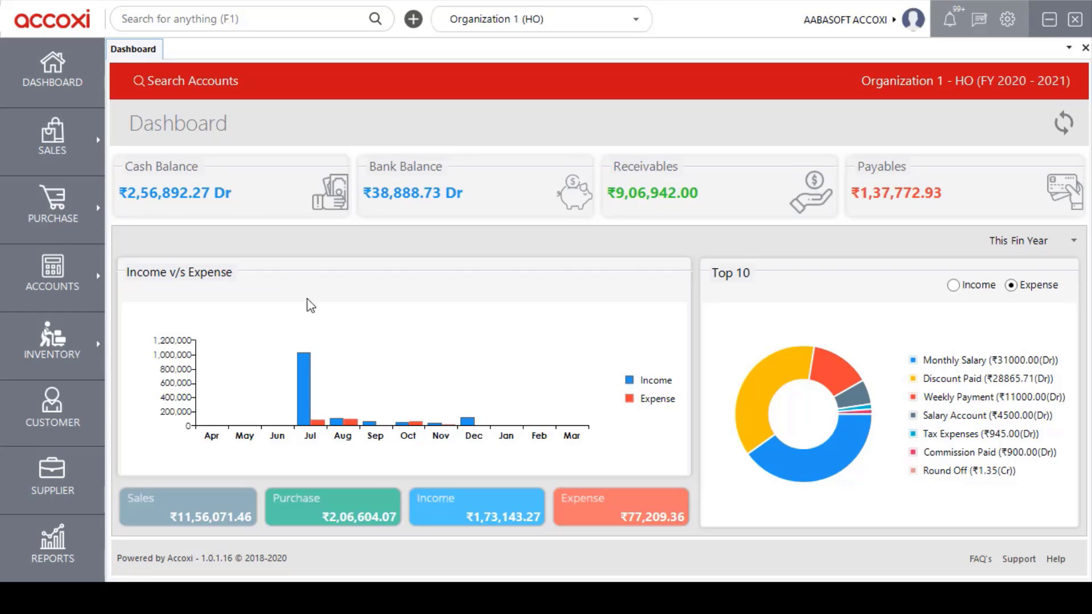
# Step: Open the Point of Sales screen from the sales module
pyautogui.click(77, 165)
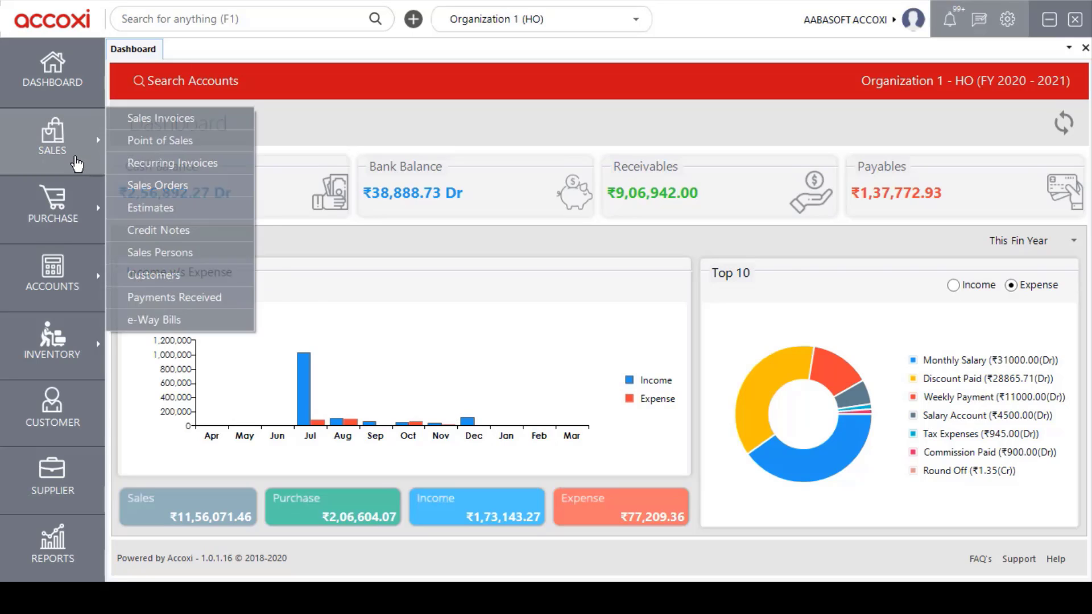
pyautogui.click(211, 146)
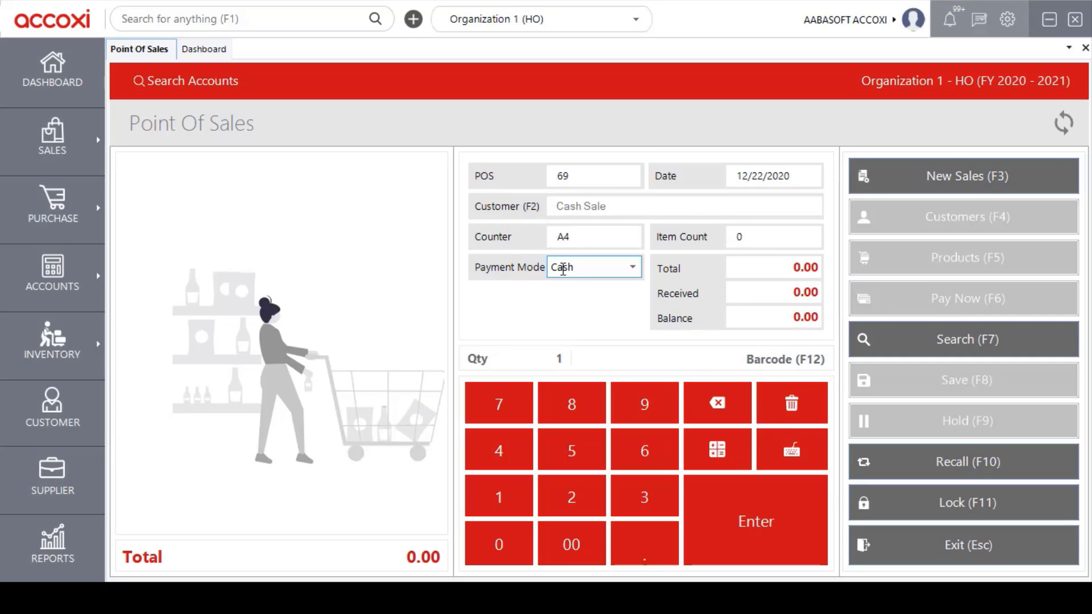
# Step: Check the available payment modes, leave Cash selected, and start a new sale
pyautogui.click(639, 269)
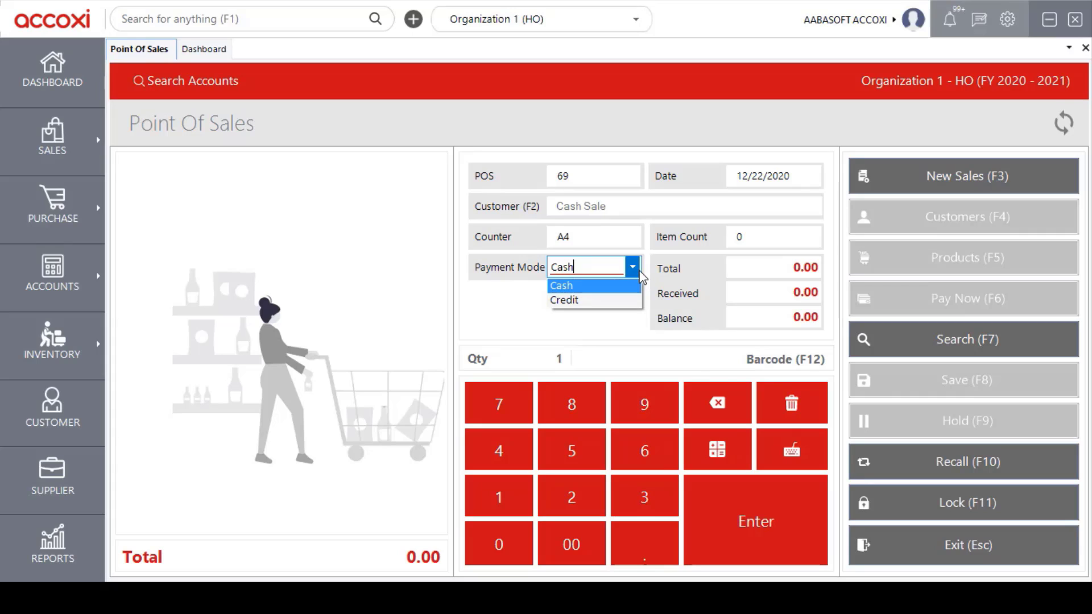
pyautogui.click(639, 273)
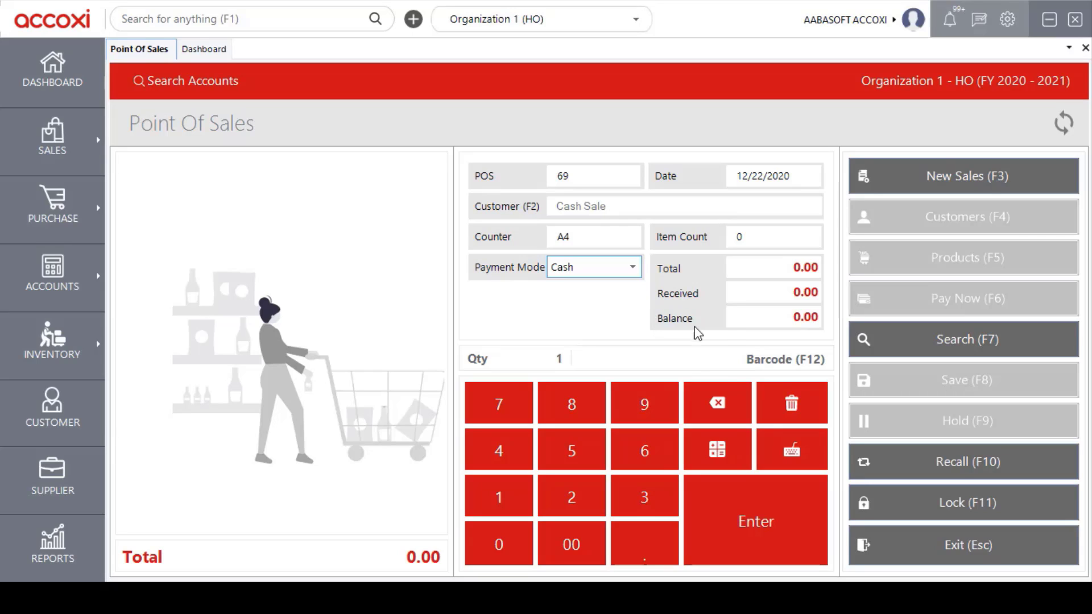
pyautogui.press('7')
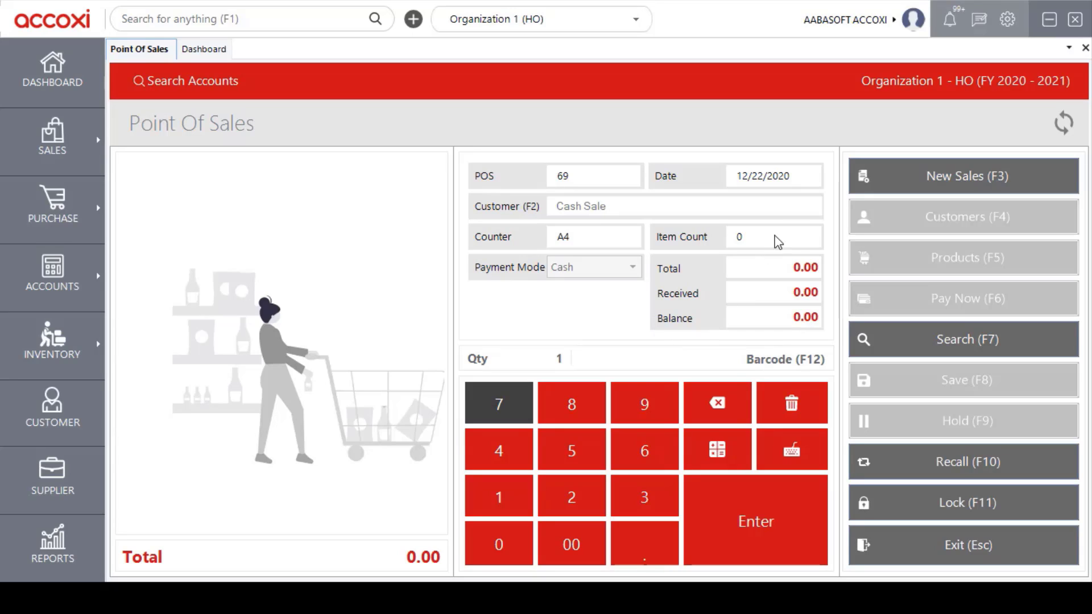
pyautogui.click(894, 189)
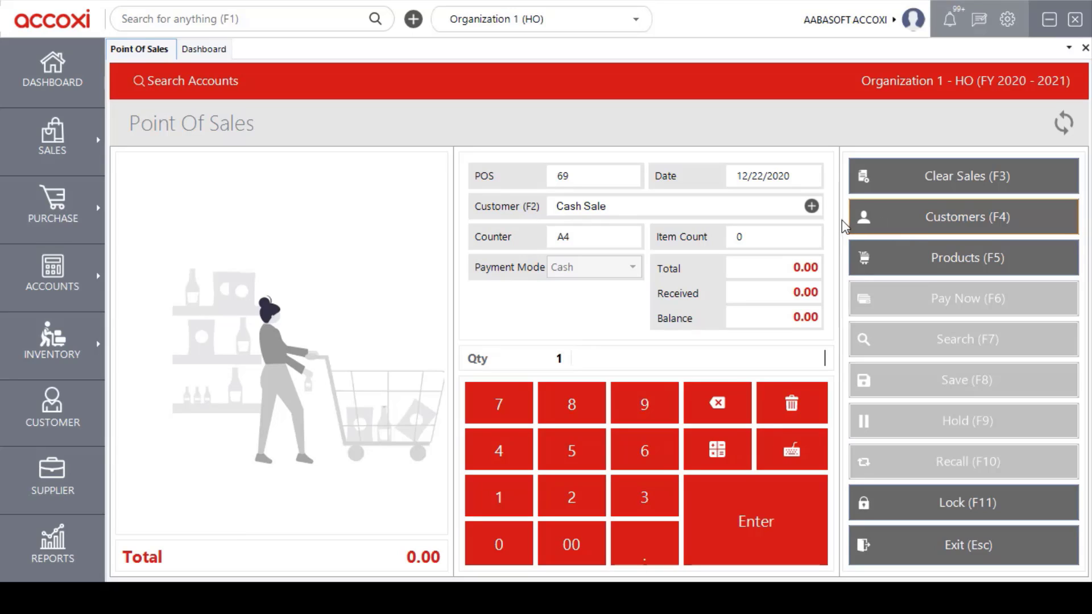
# Step: Examine the customer, mobile and email fields of the new customer form, and return to the sale without saving
pyautogui.click(812, 206)
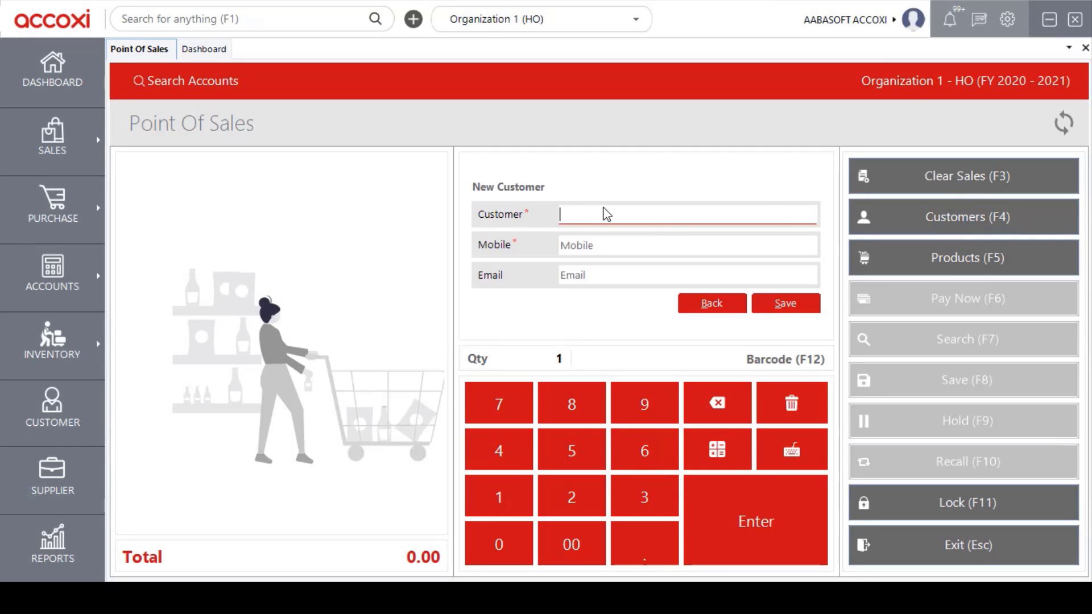
pyautogui.click(586, 245)
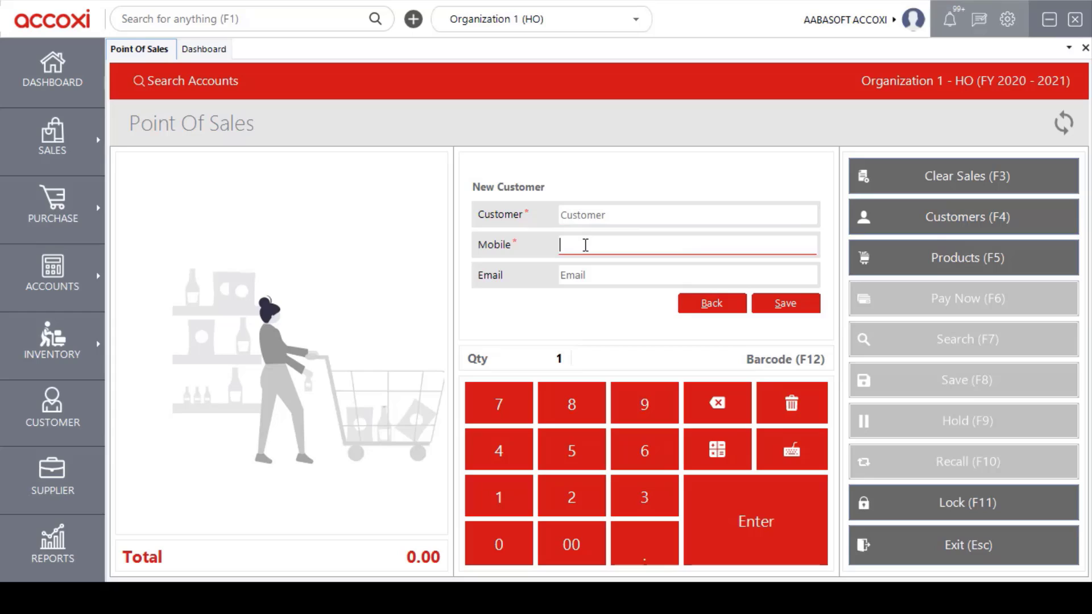
pyautogui.click(583, 274)
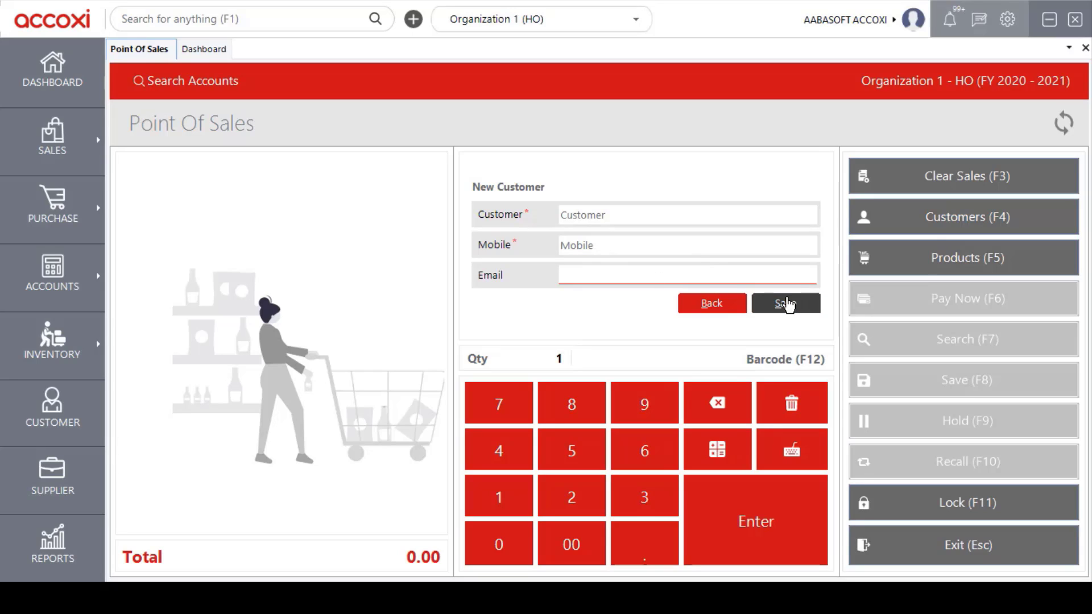
pyautogui.click(733, 306)
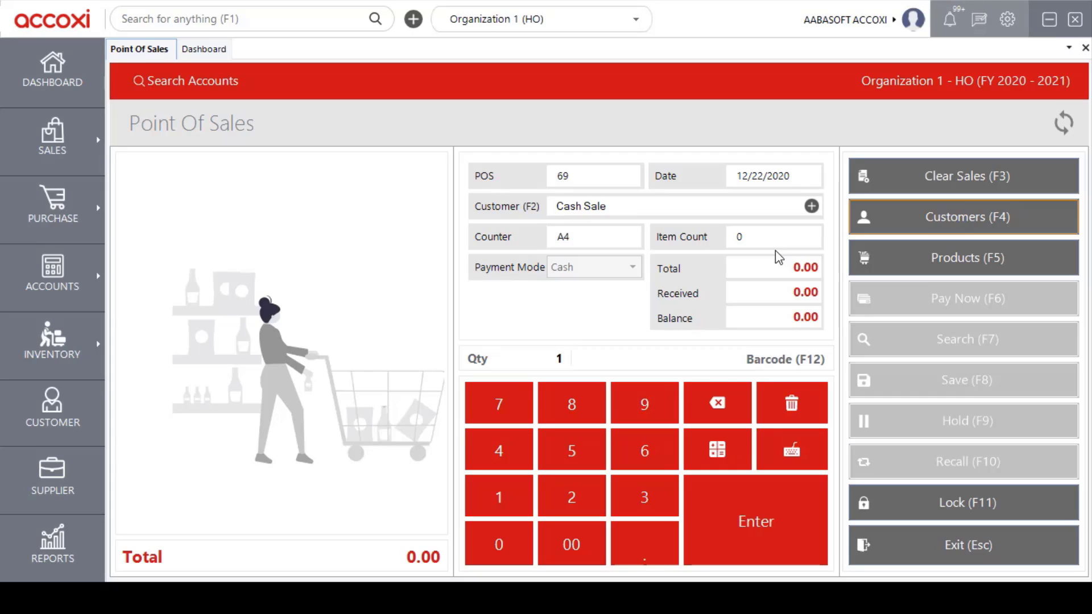
# Step: Choose the existing customer Reg Intra Bus for the sale from the customer list
pyautogui.click(939, 228)
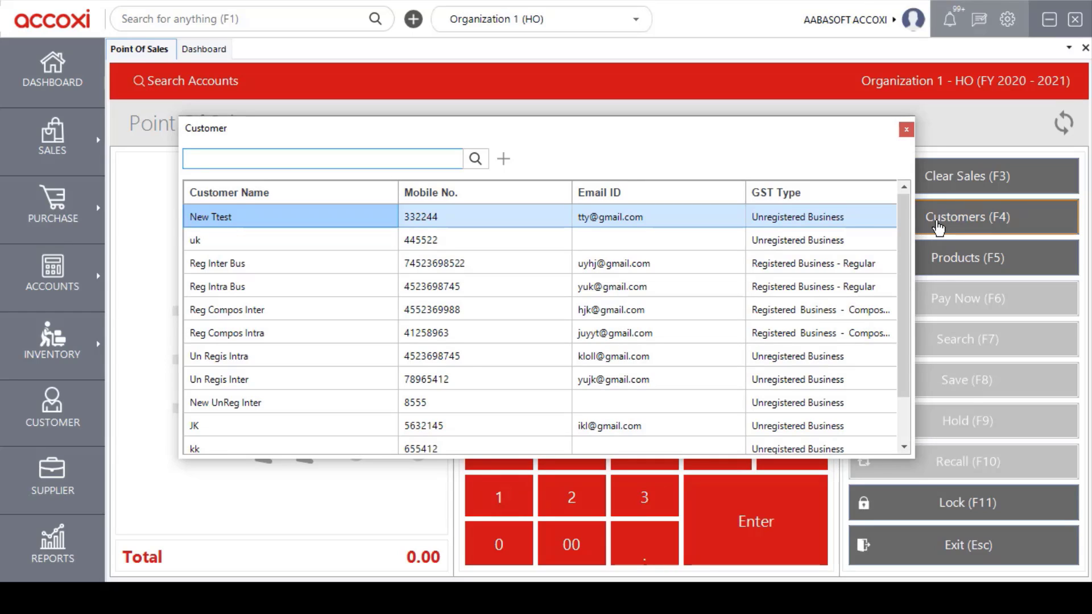
pyautogui.click(903, 221)
pyautogui.moveTo(901, 241)
pyautogui.mouseDown()
pyautogui.moveTo(903, 256)
pyautogui.moveTo(902, 247)
pyautogui.mouseUp()
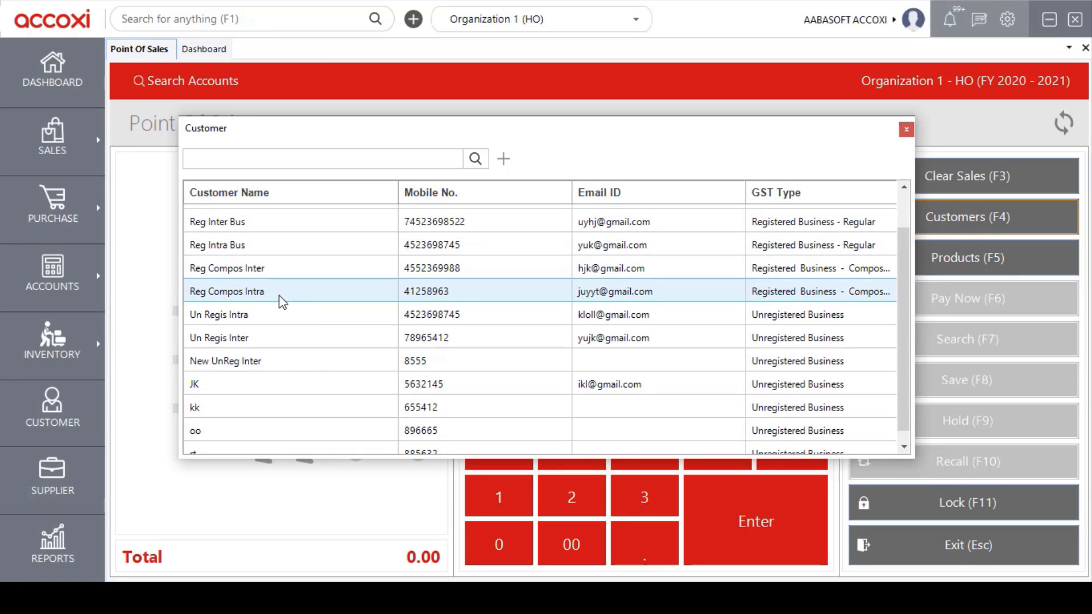
pyautogui.click(271, 315)
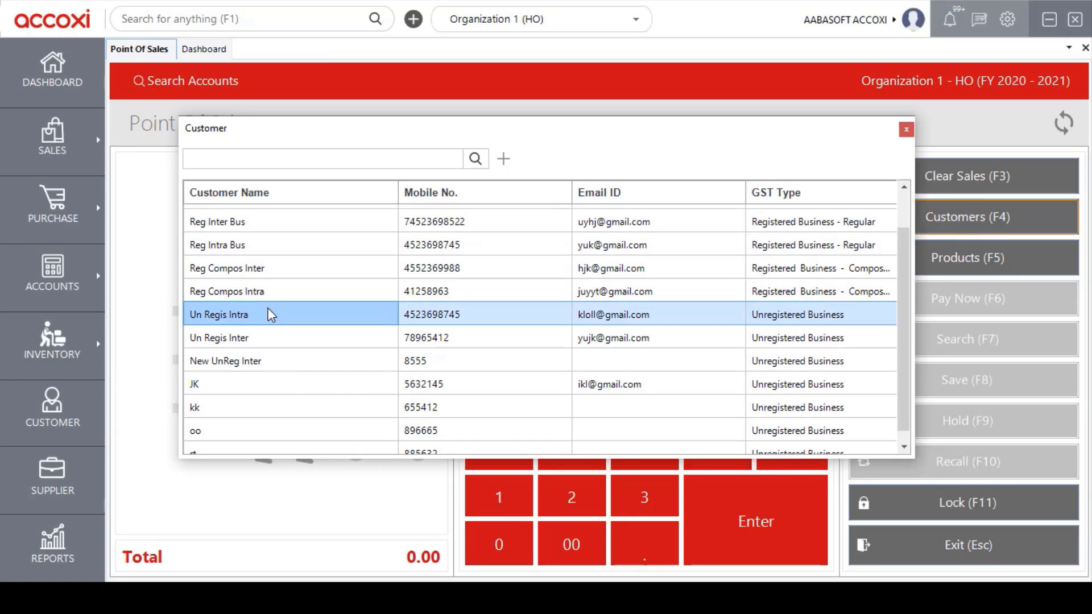
pyautogui.doubleClick(272, 314)
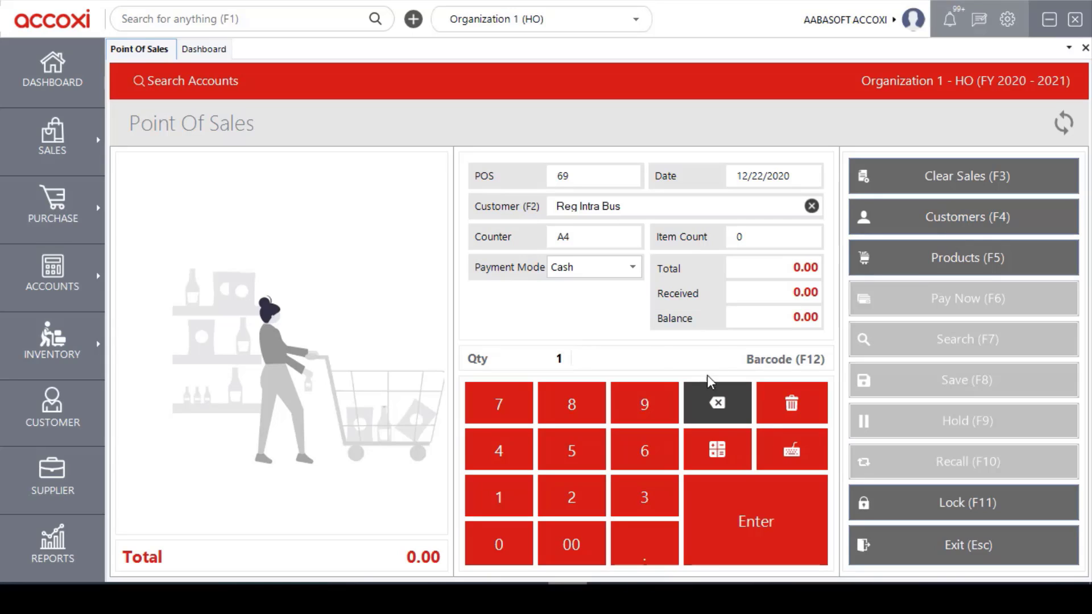
# Step: Add the product with barcode 7896 to the sale, quantity 1
pyautogui.click(718, 358)
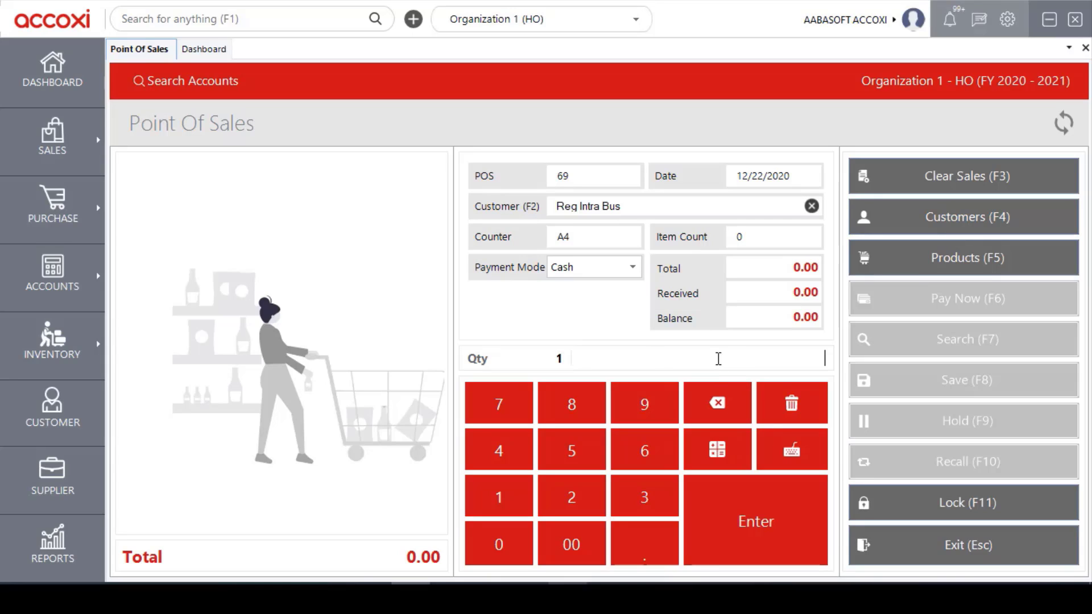
pyautogui.write('7896')
pyautogui.press('Return')
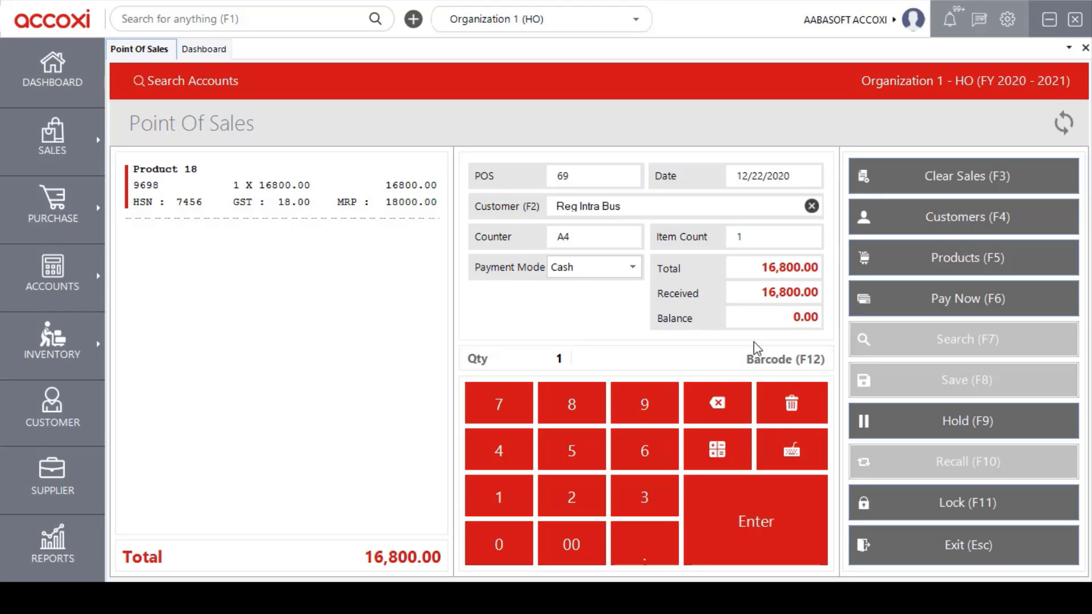
# Step: Add Pro 12 and the Default batch of Product 18 to the sale from the product list
pyautogui.click(914, 263)
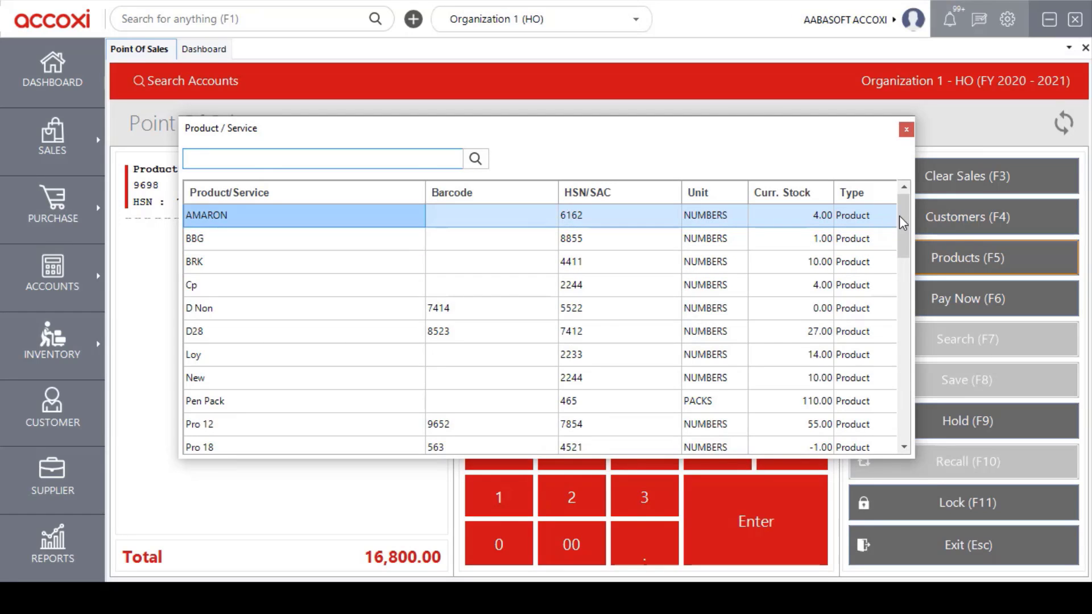
pyautogui.moveTo(903, 214); pyautogui.dragTo(902, 231)
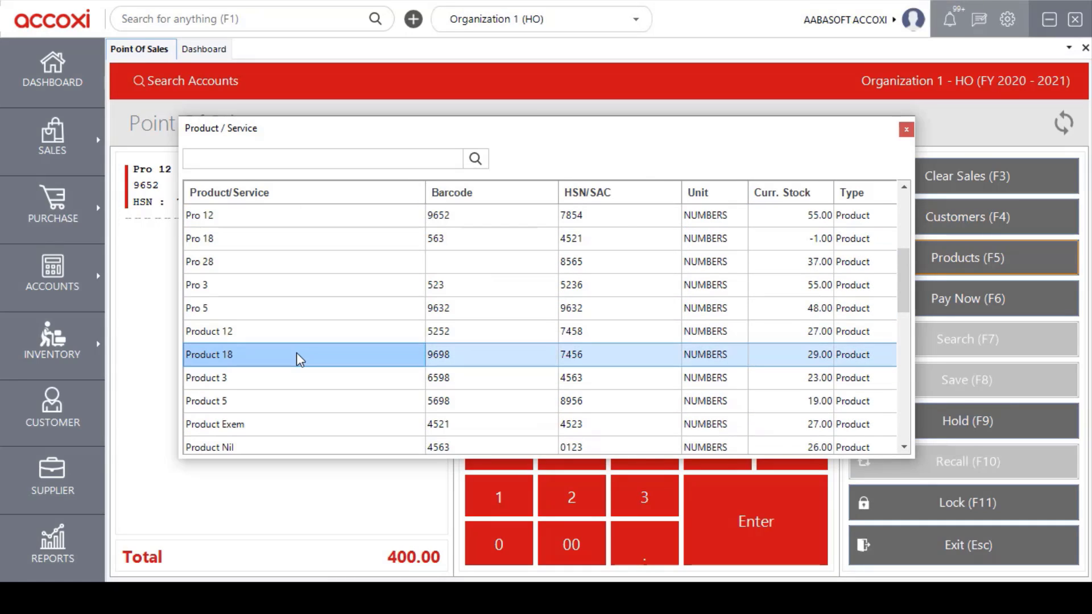
pyautogui.doubleClick(297, 354)
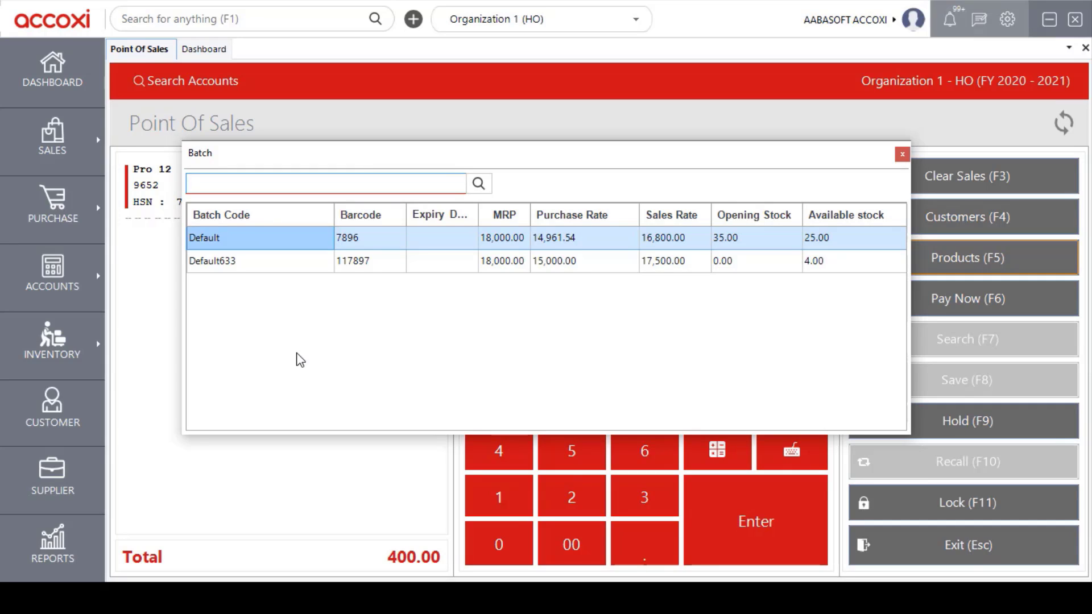
pyautogui.press('Return')
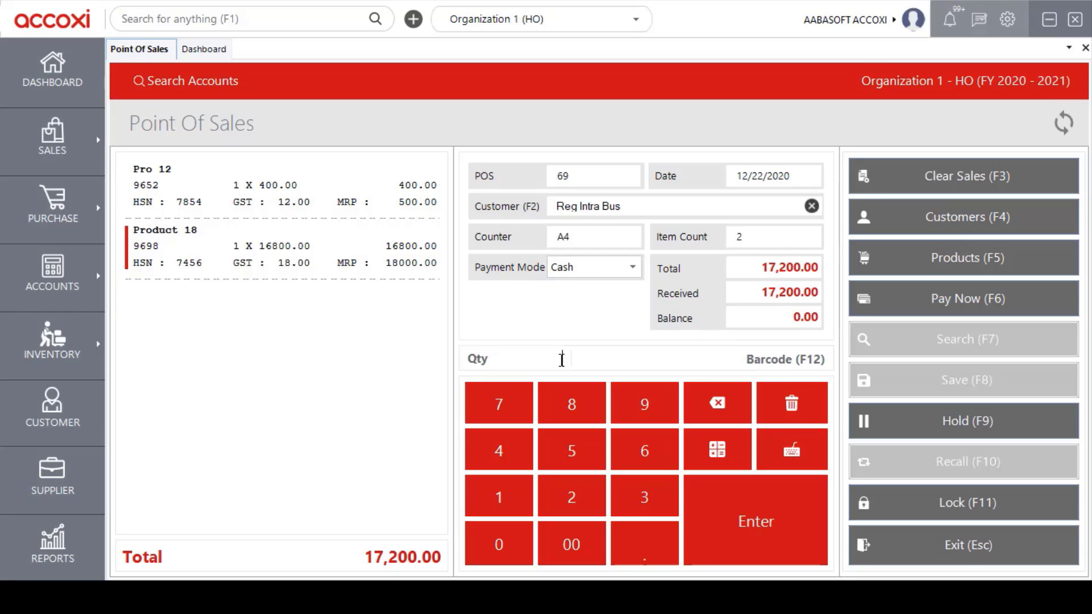
# Step: Try to change the quantity to 8, and delete the Product 18 line from the sale
pyautogui.write('8')
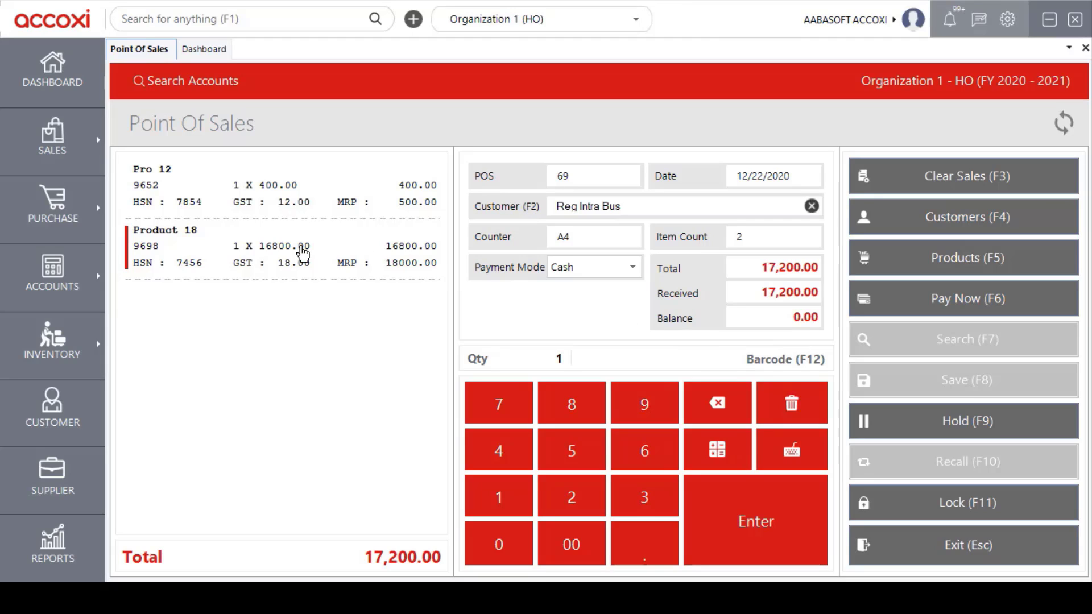
pyautogui.click(794, 407)
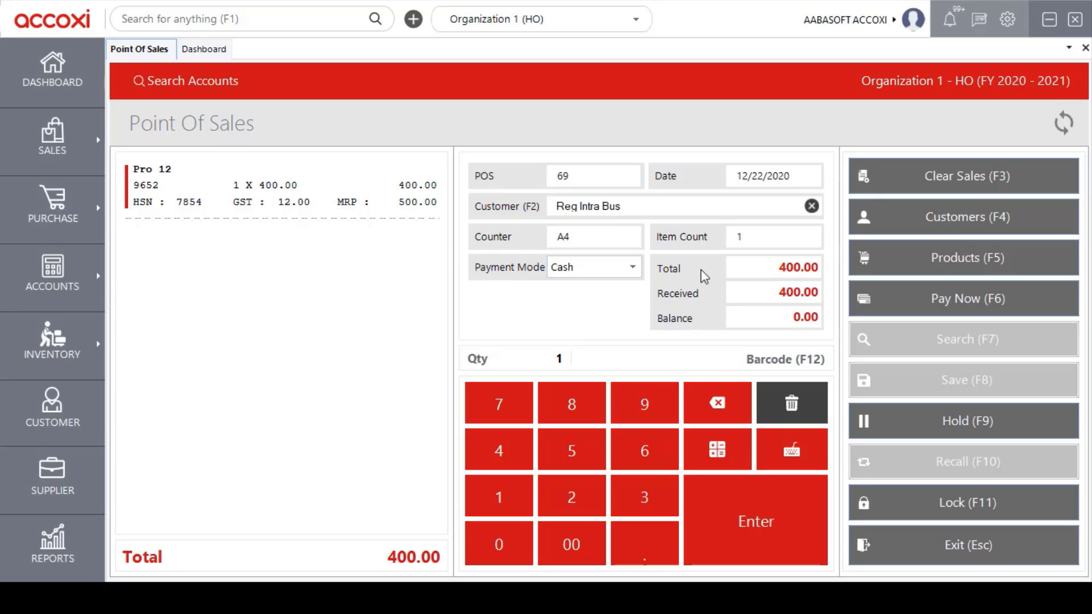
# Step: Open the sale's payment details, go through the cheque reference and amount fields, and try to save the sale
pyautogui.click(886, 301)
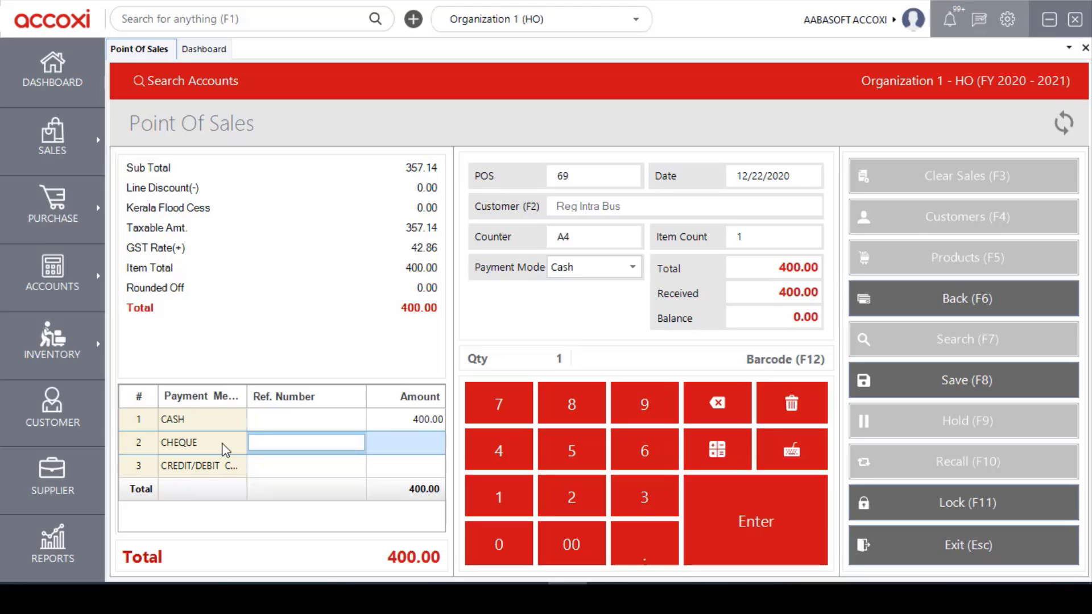
pyautogui.click(273, 436)
pyautogui.click(369, 441)
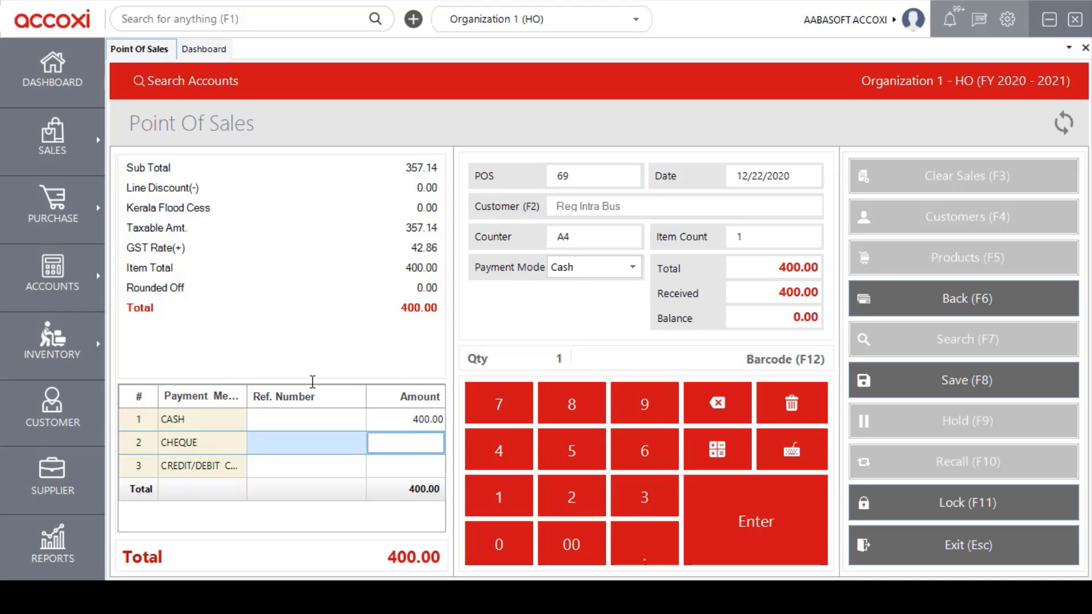
pyautogui.click(895, 387)
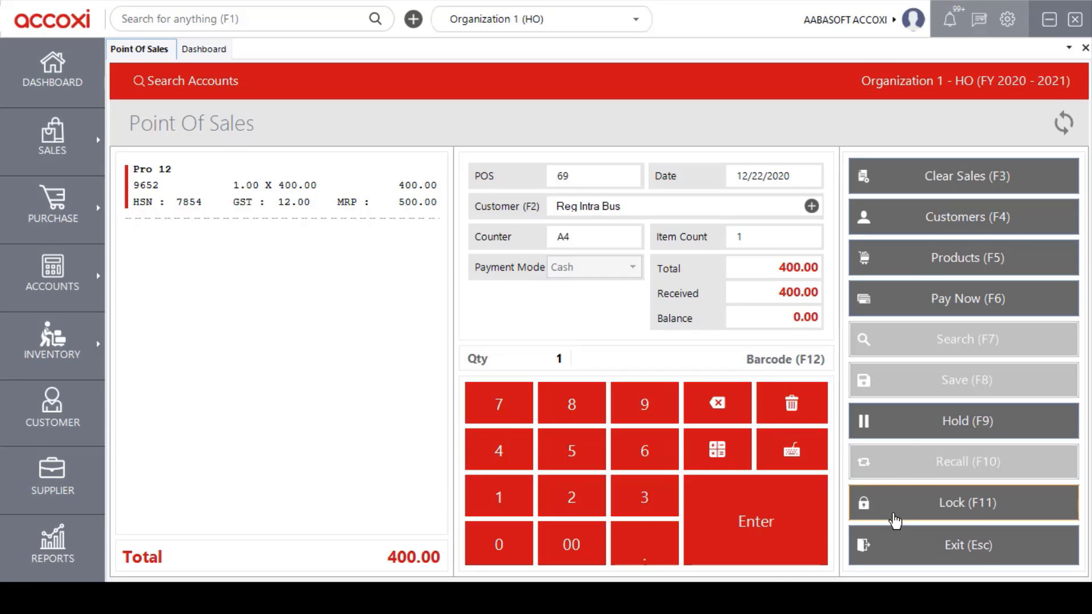
# Step: Put the Reg Intra Bus sale on hold and recall it from the held sales by reference number 19
pyautogui.click(908, 423)
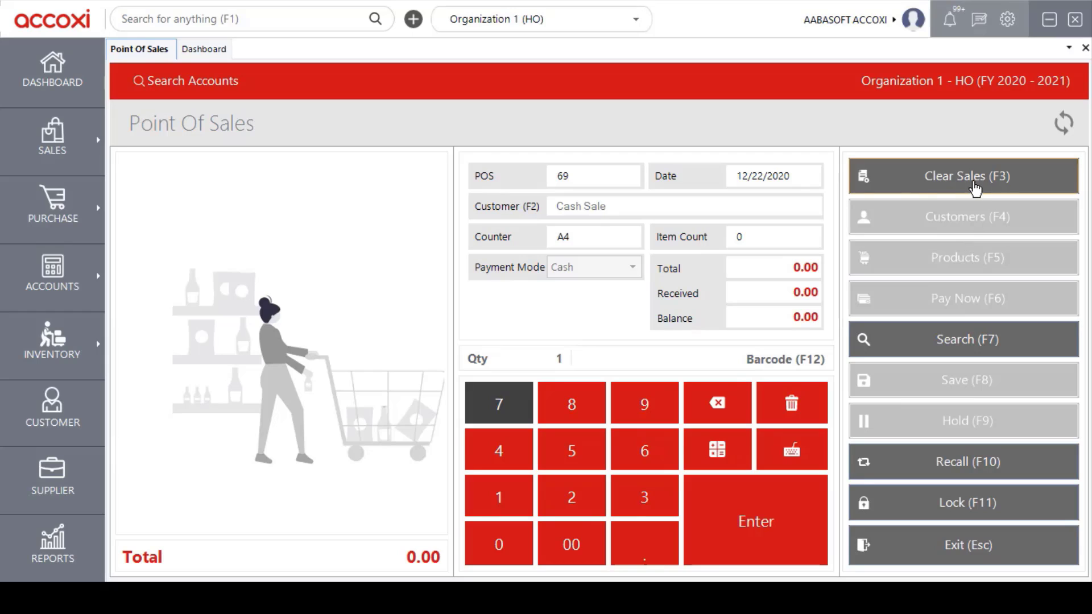
pyautogui.click(915, 181)
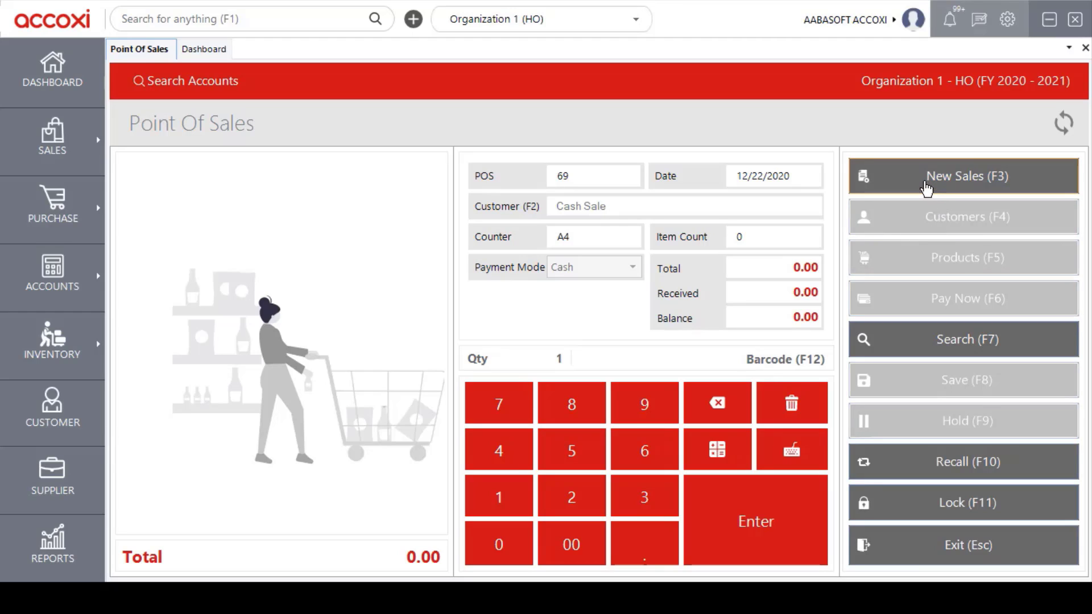
pyautogui.click(892, 465)
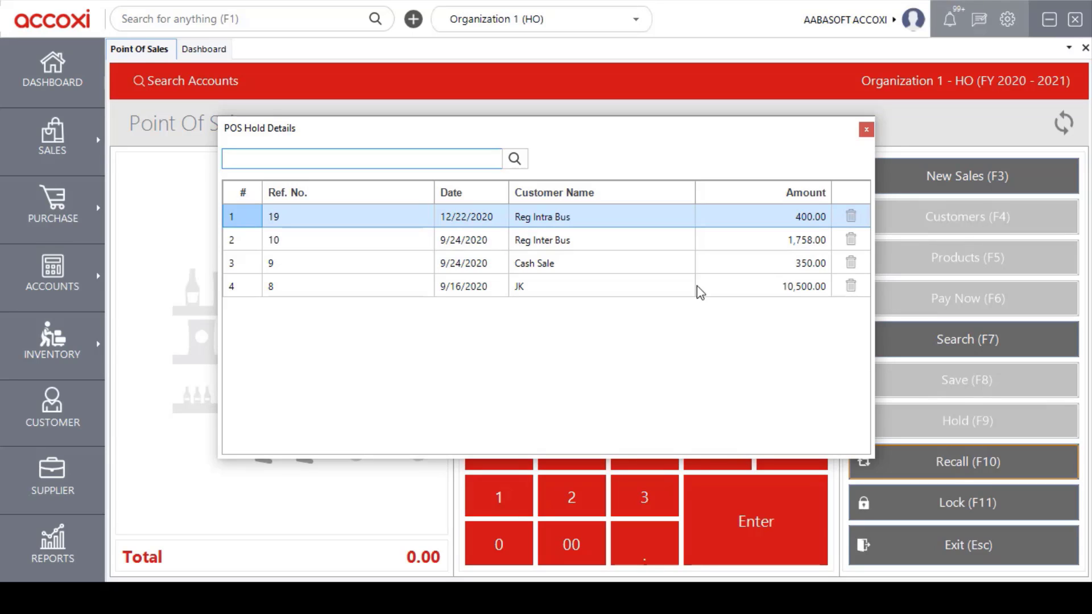
pyautogui.doubleClick(572, 217)
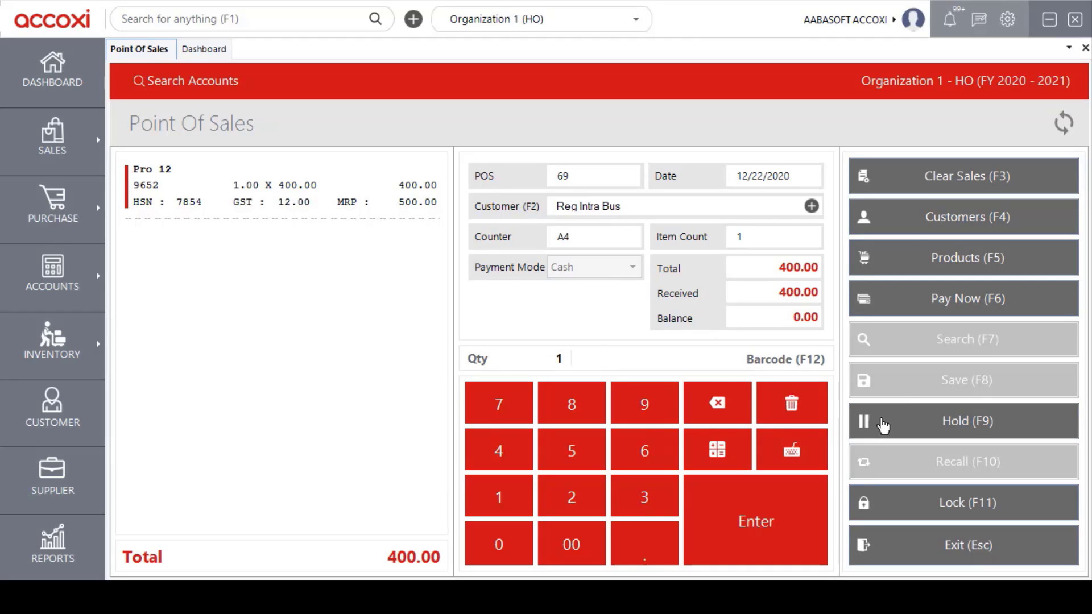
# Step: Save the recalled sale with the full amount paid in cash, and print its bill
pyautogui.click(919, 299)
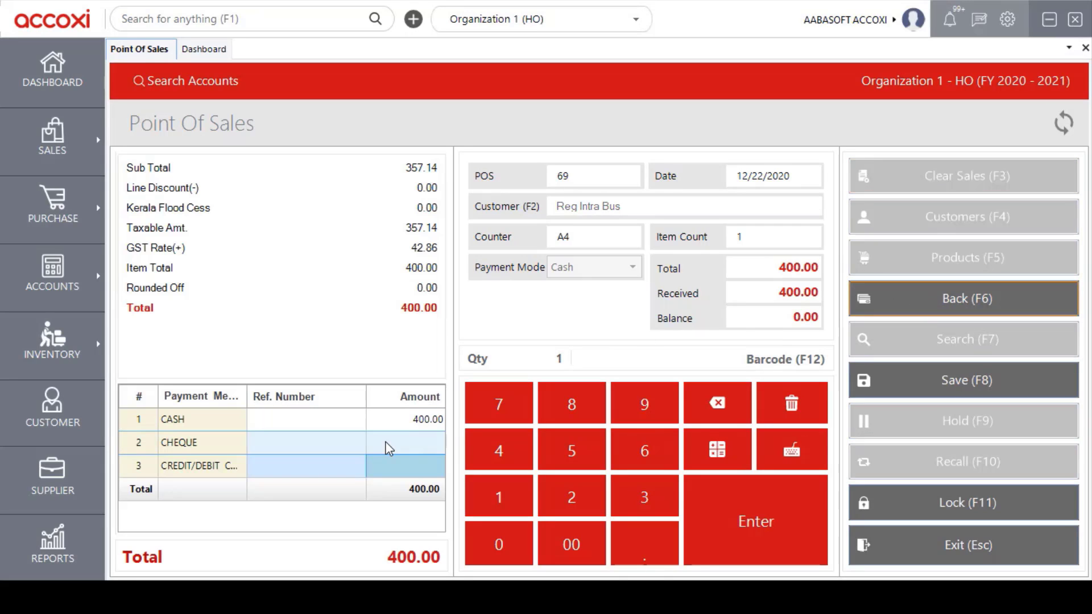
pyautogui.click(922, 391)
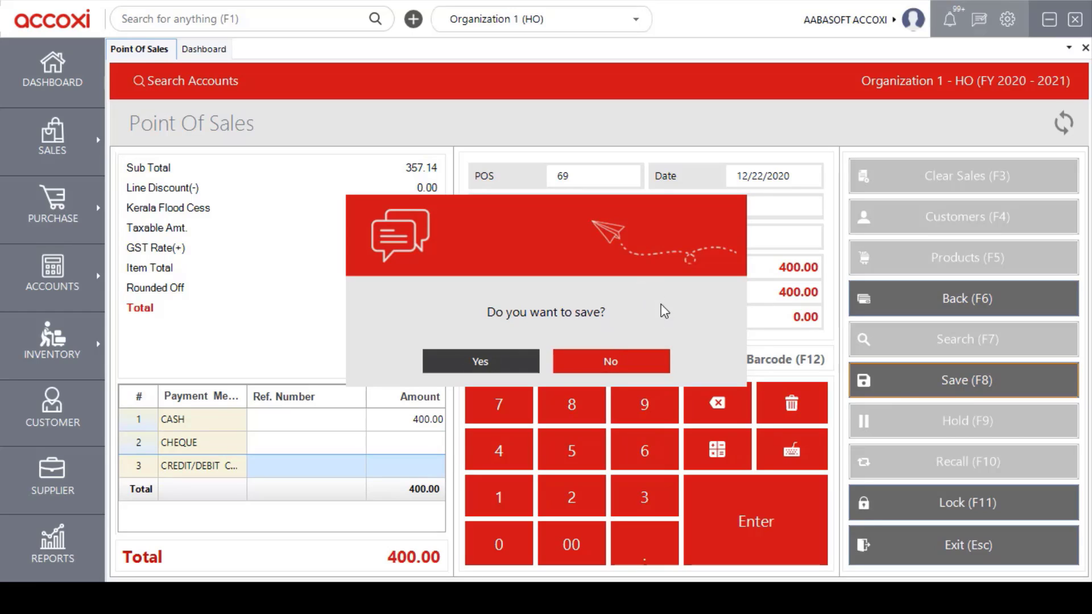
pyautogui.click(516, 360)
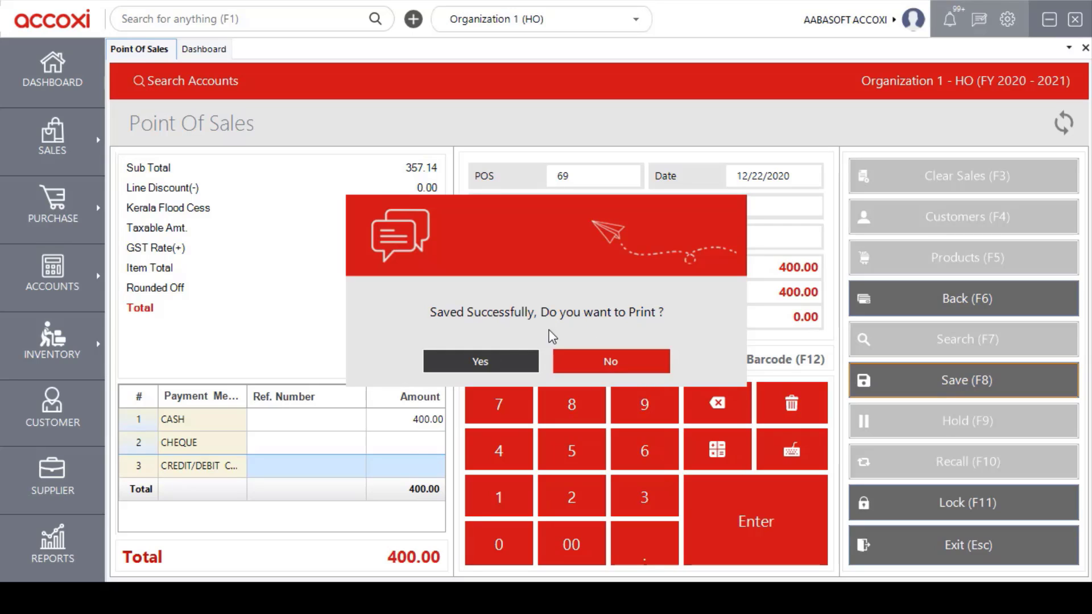
pyautogui.click(518, 366)
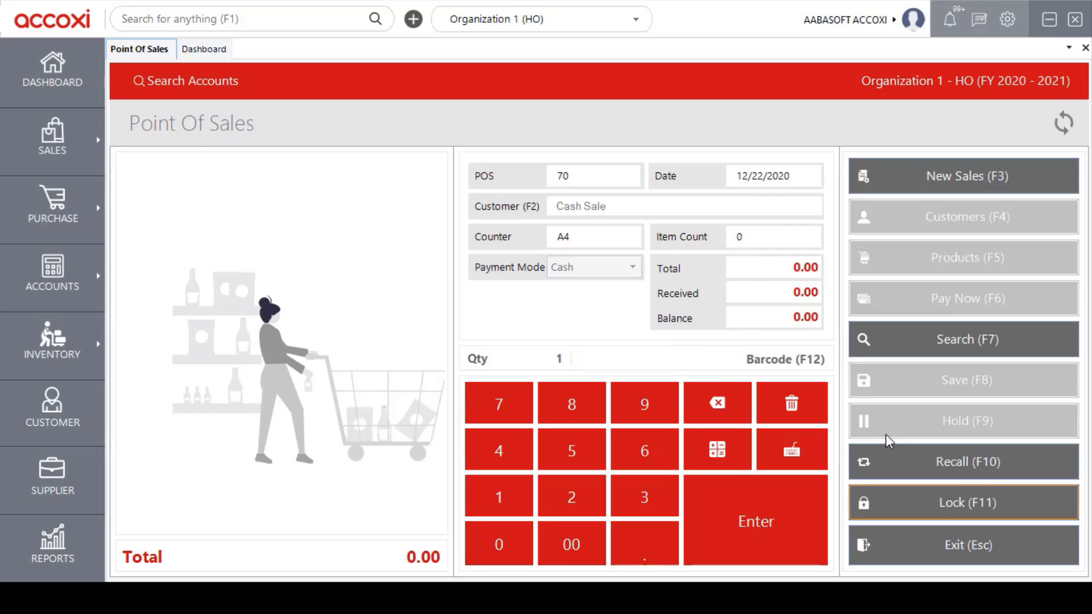
# Step: Lock the Point of Sales screen and unlock it by entering the account password
pyautogui.click(907, 508)
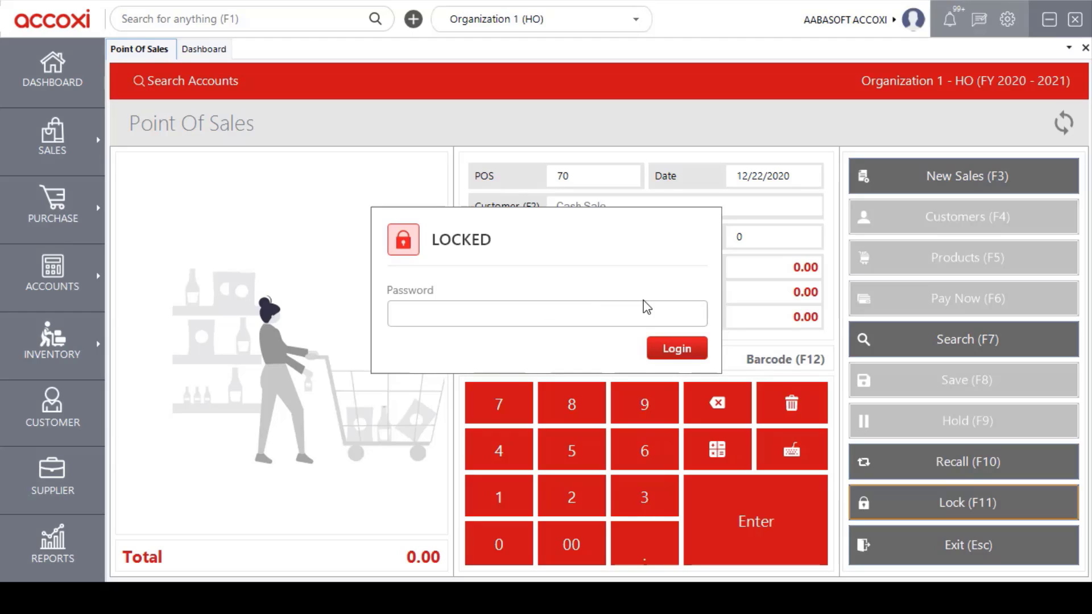
pyautogui.write('***')
pyautogui.press('Return')
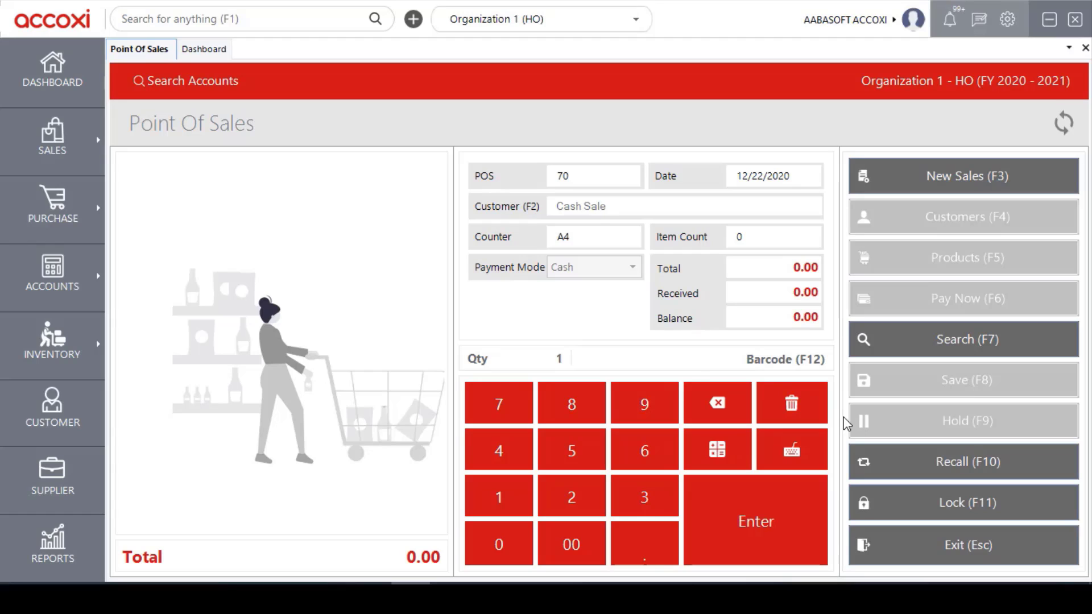
# Step: Bring up the on-screen keyboard, move and minimise it, and open and close the calculator
pyautogui.click(778, 458)
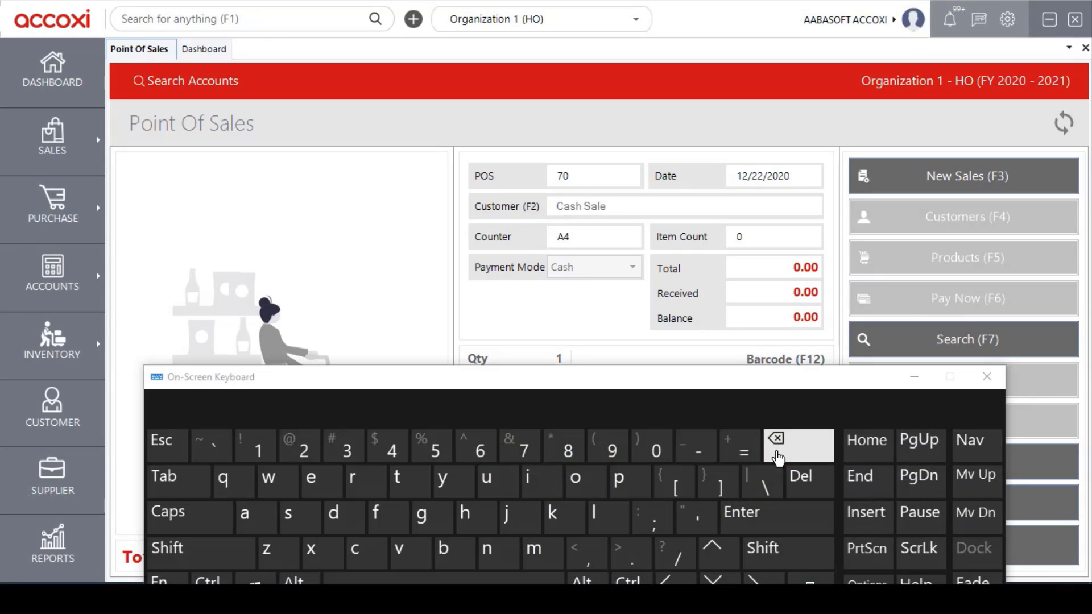
pyautogui.moveTo(694, 384); pyautogui.dragTo(695, 307)
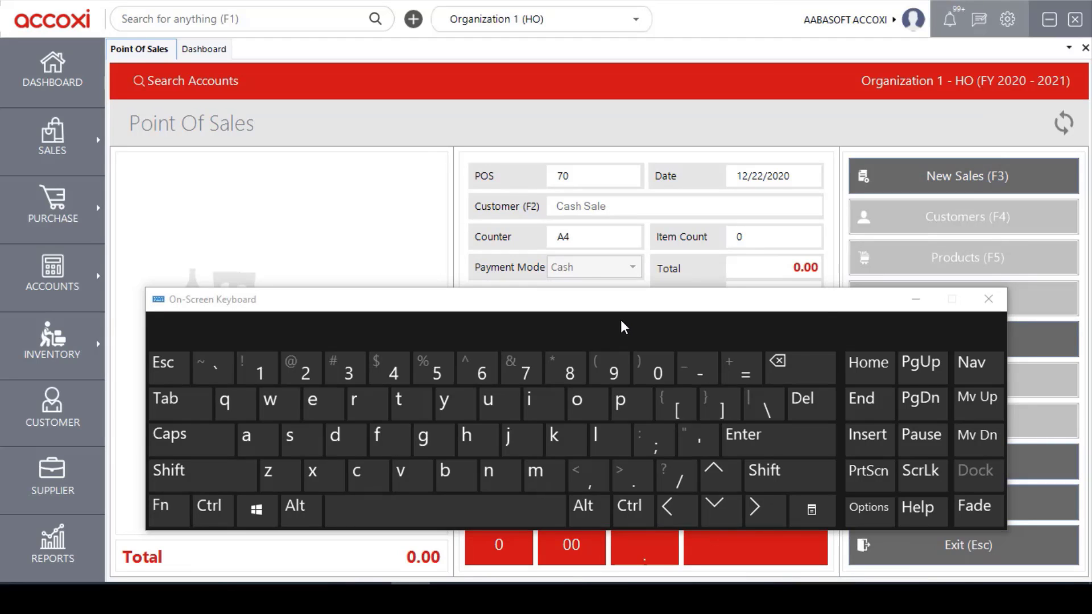
pyautogui.click(916, 299)
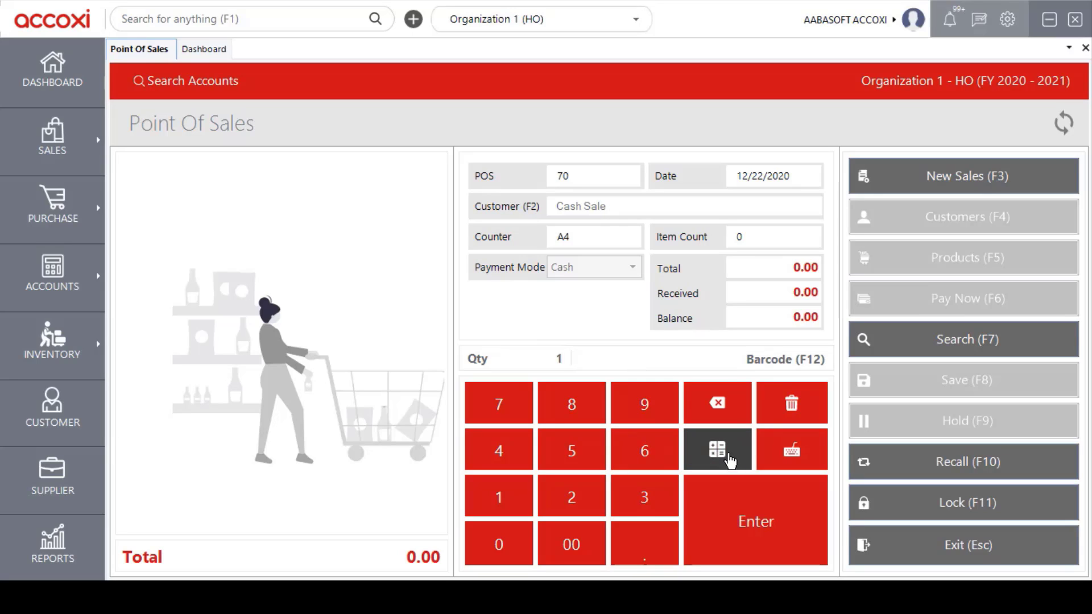
pyautogui.click(730, 460)
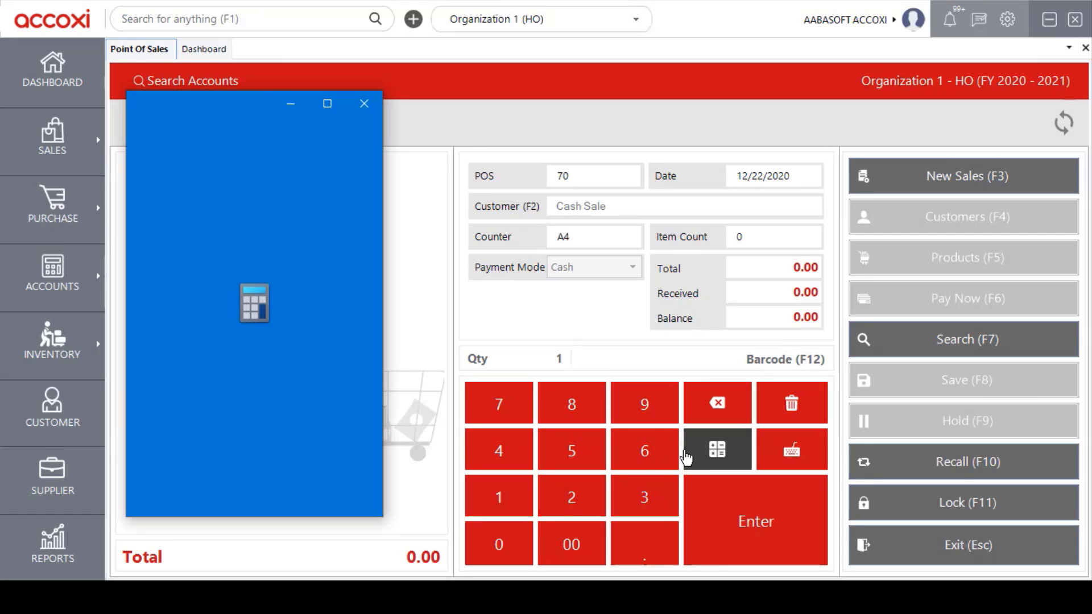
pyautogui.click(362, 104)
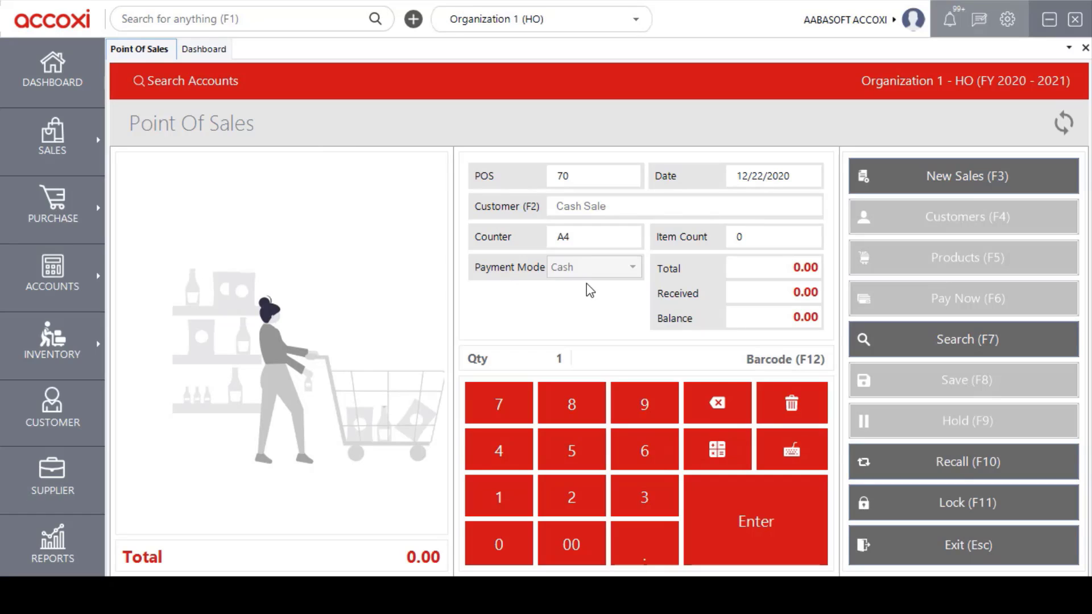